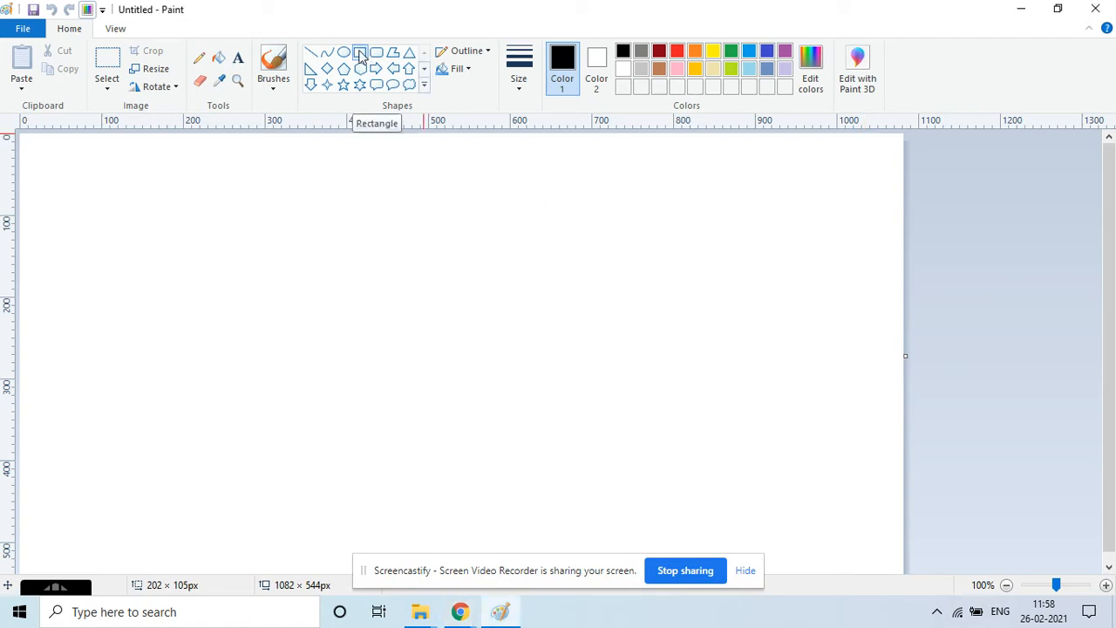
Draw a tall blue rectangle for the engine cab and fill it blue.
click(360, 54)
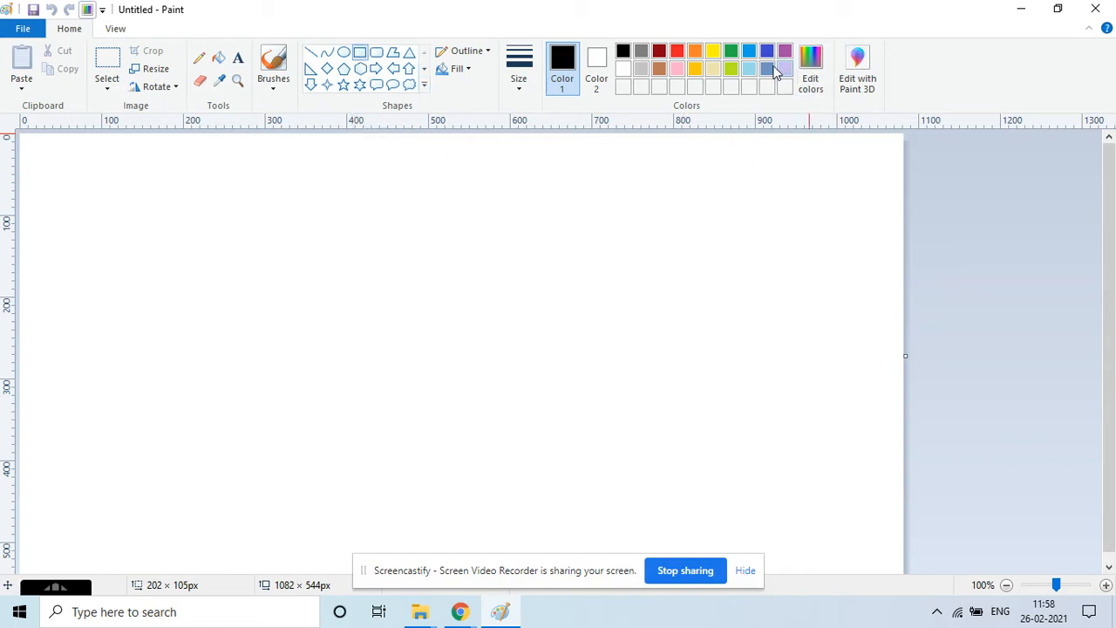
click(750, 54)
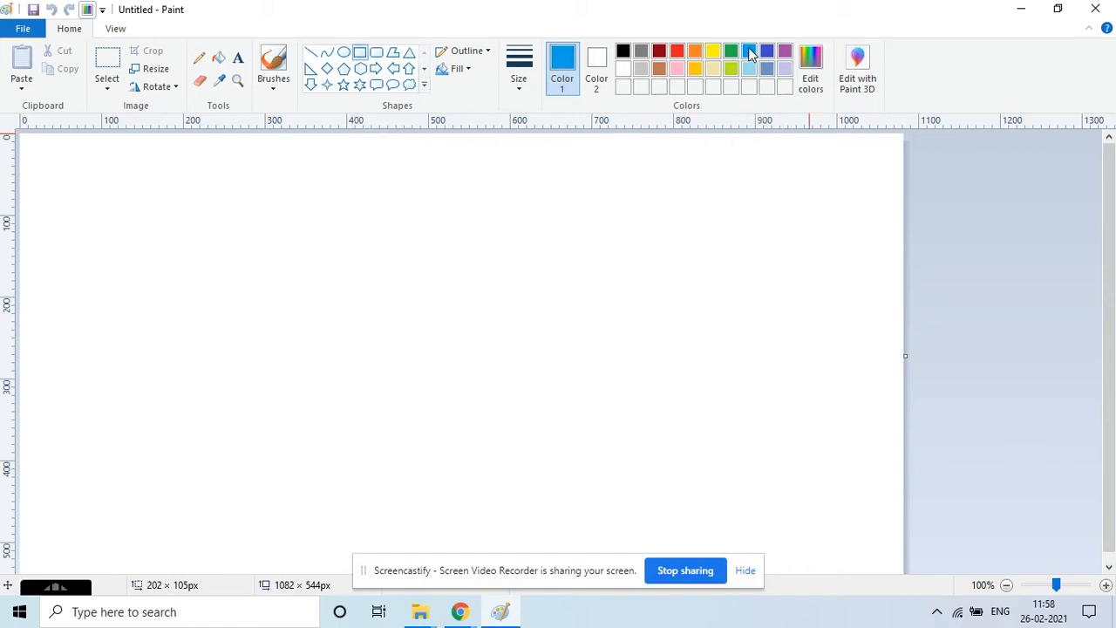
drag(569, 252, 661, 387)
click(682, 381)
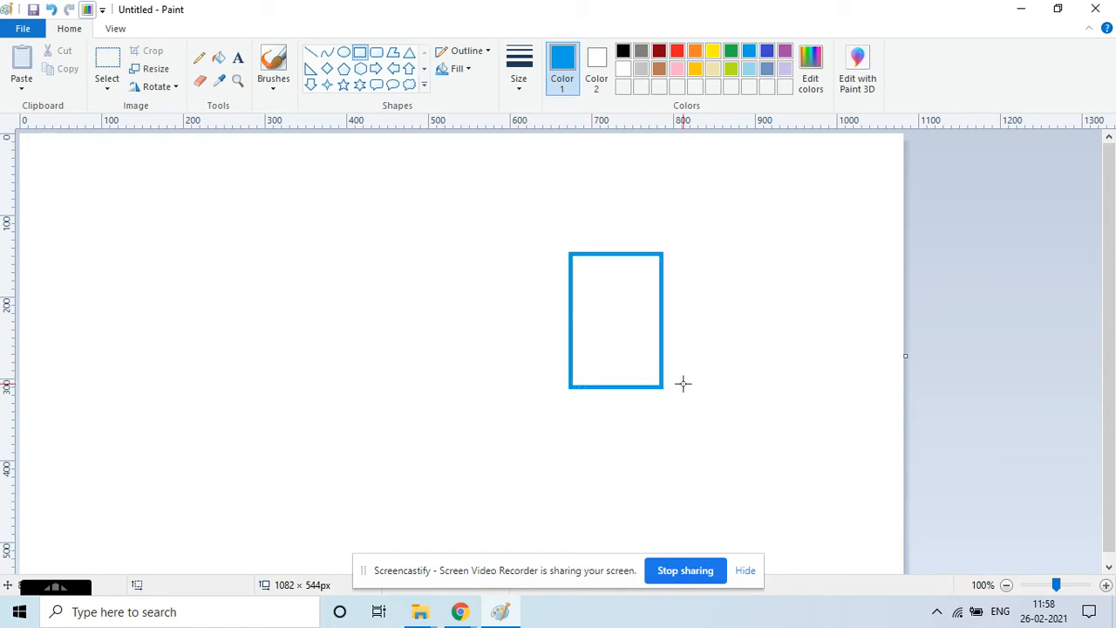
click(219, 57)
click(600, 312)
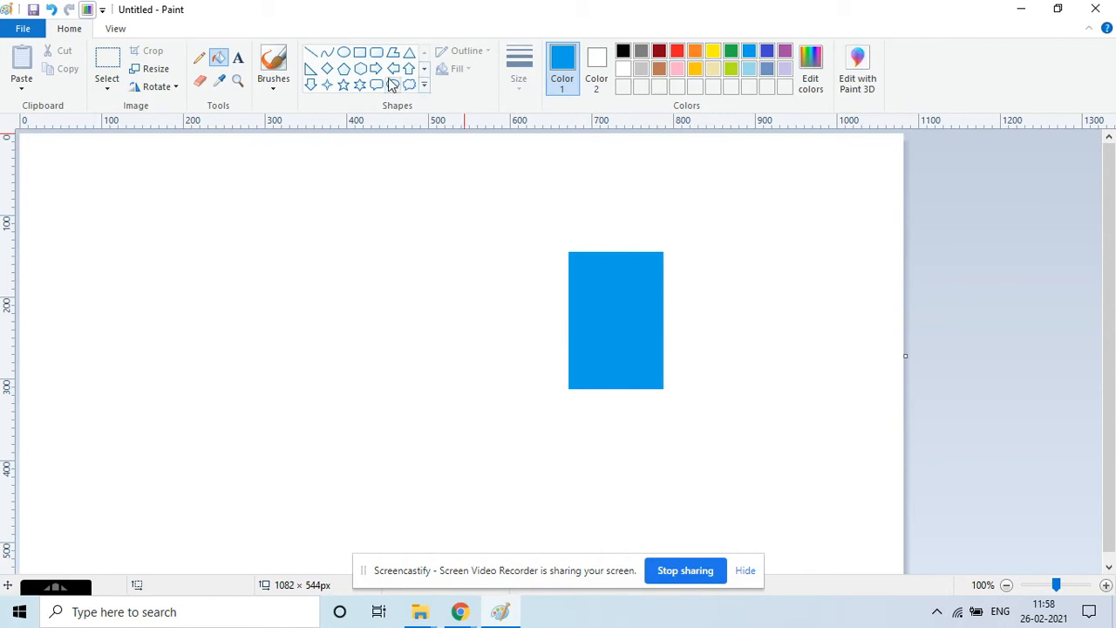
Draw an orange rectangle about 158 x 95 px against the cab's lower left side and fill it orange.
click(360, 54)
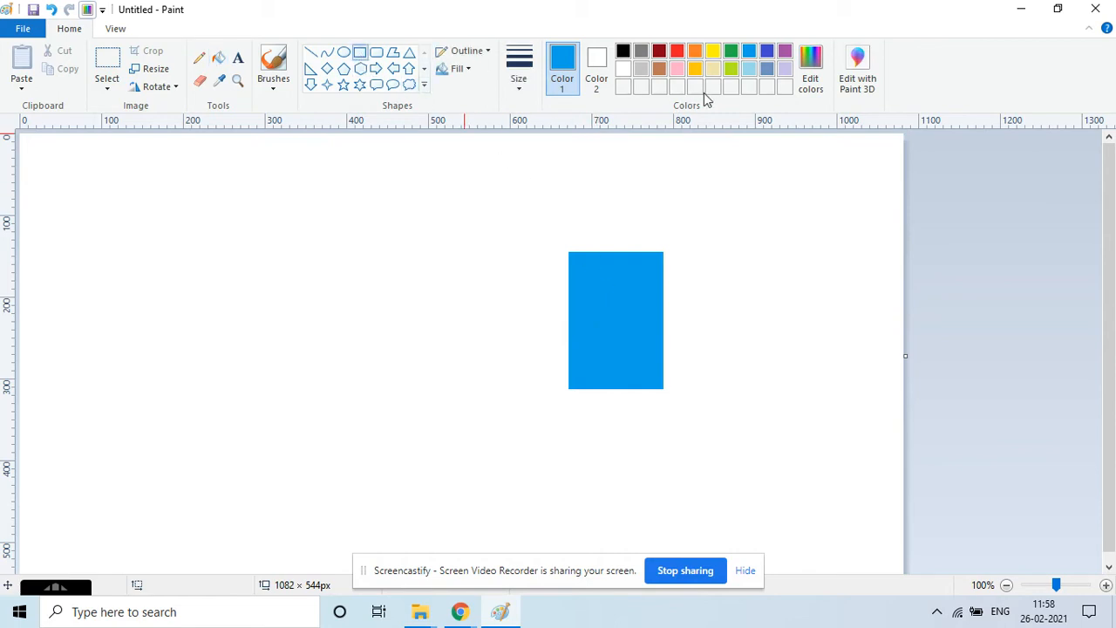
click(695, 52)
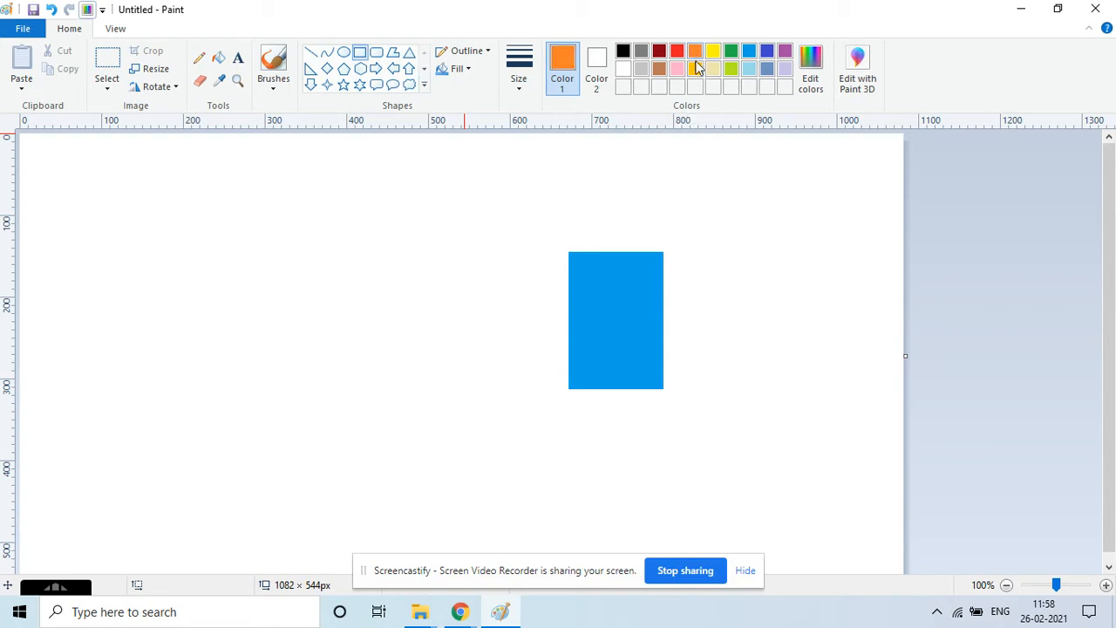
drag(565, 308, 436, 386)
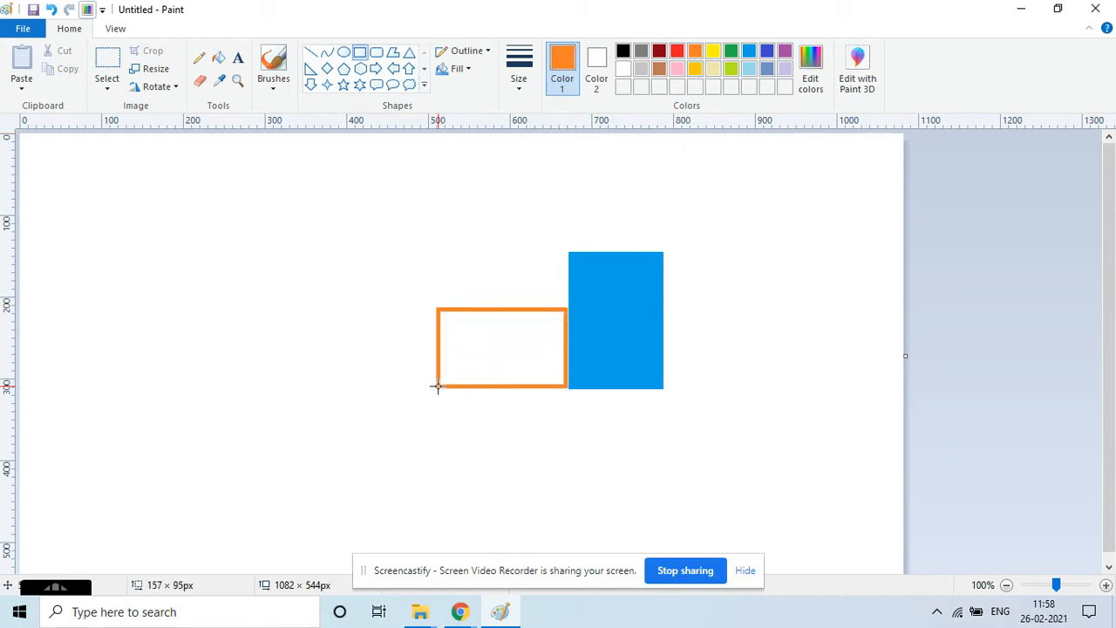
drag(565, 349, 567, 348)
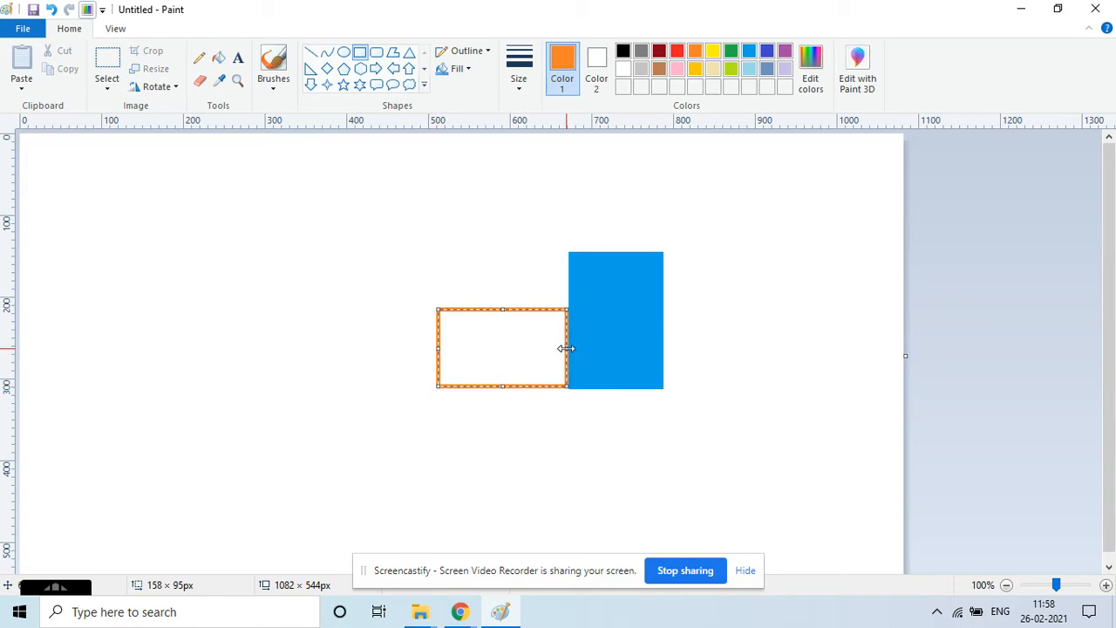
click(219, 58)
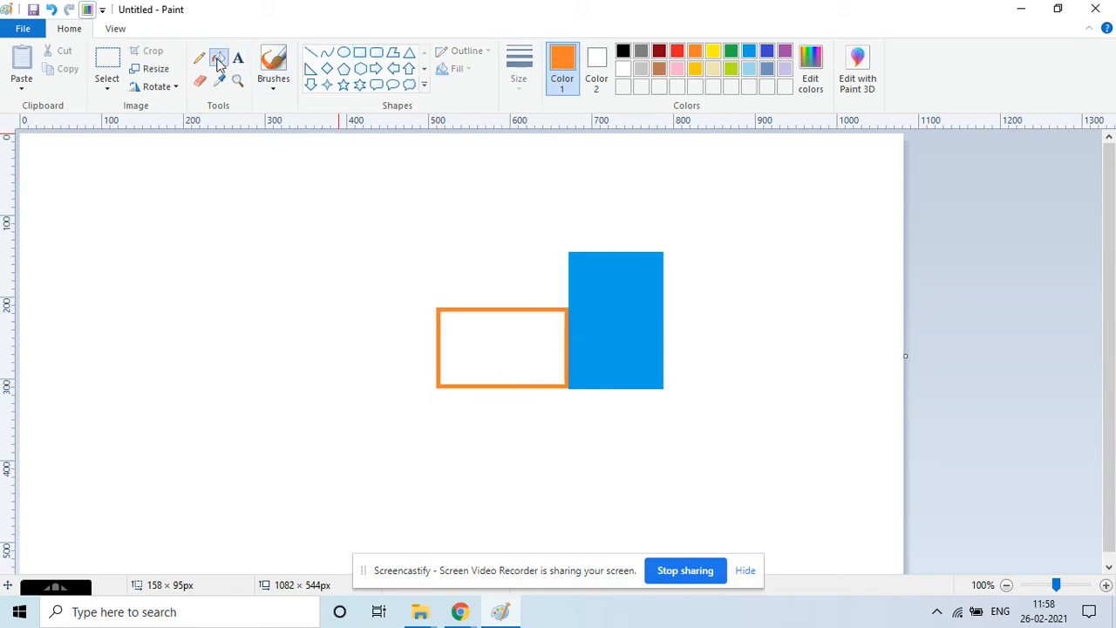
click(499, 348)
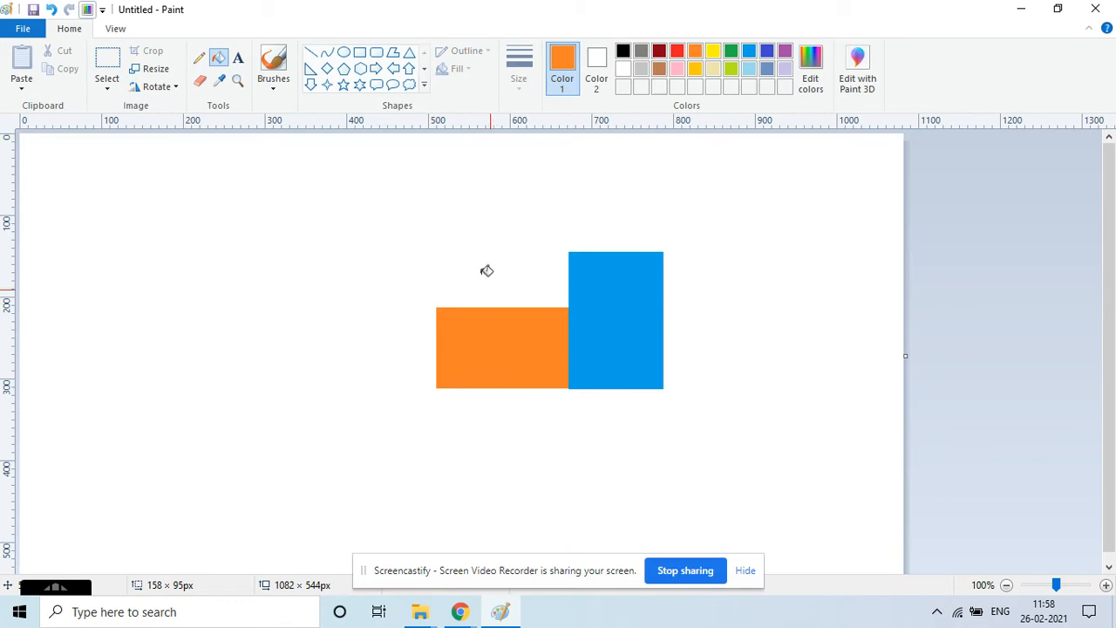
Draw a small rectangle about 36 x 78 px at the front of the orange body and fill it lime green.
click(359, 53)
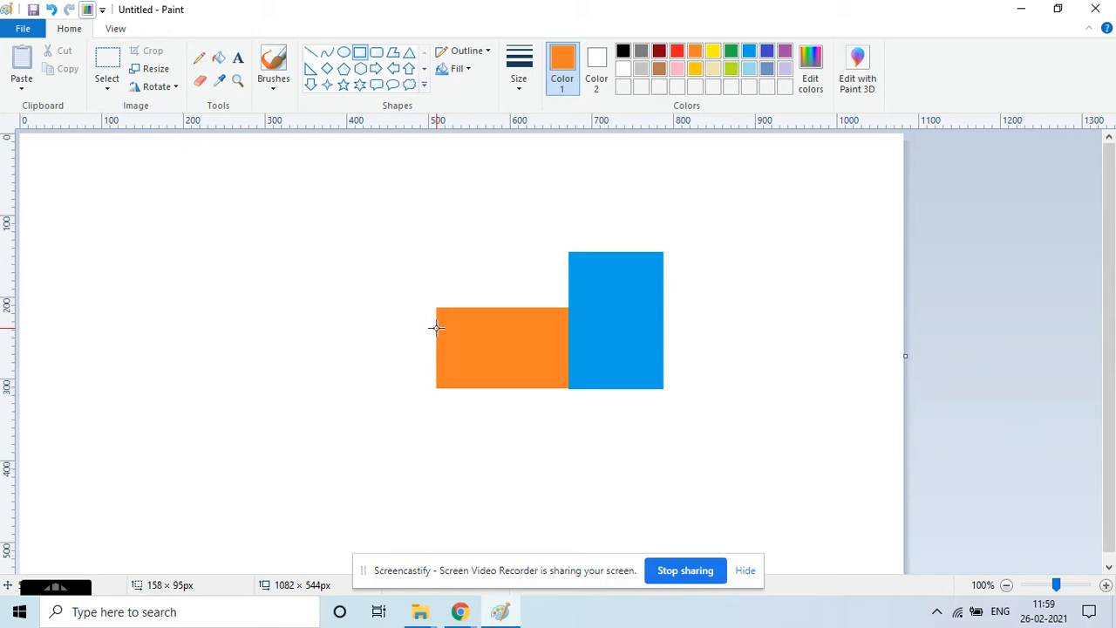
drag(436, 324, 407, 385)
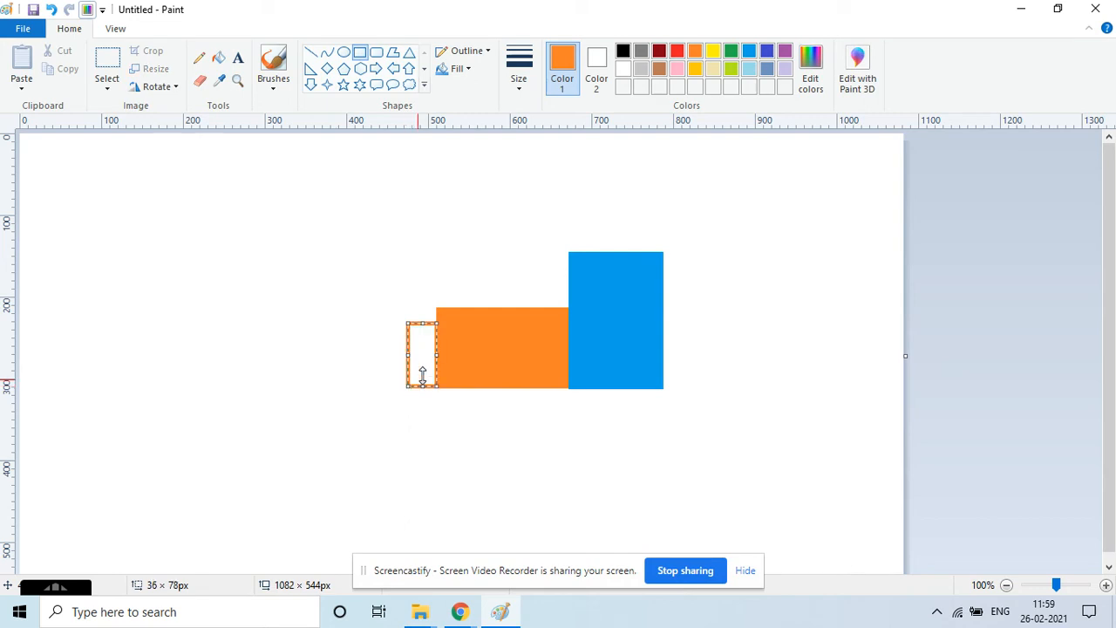
click(730, 69)
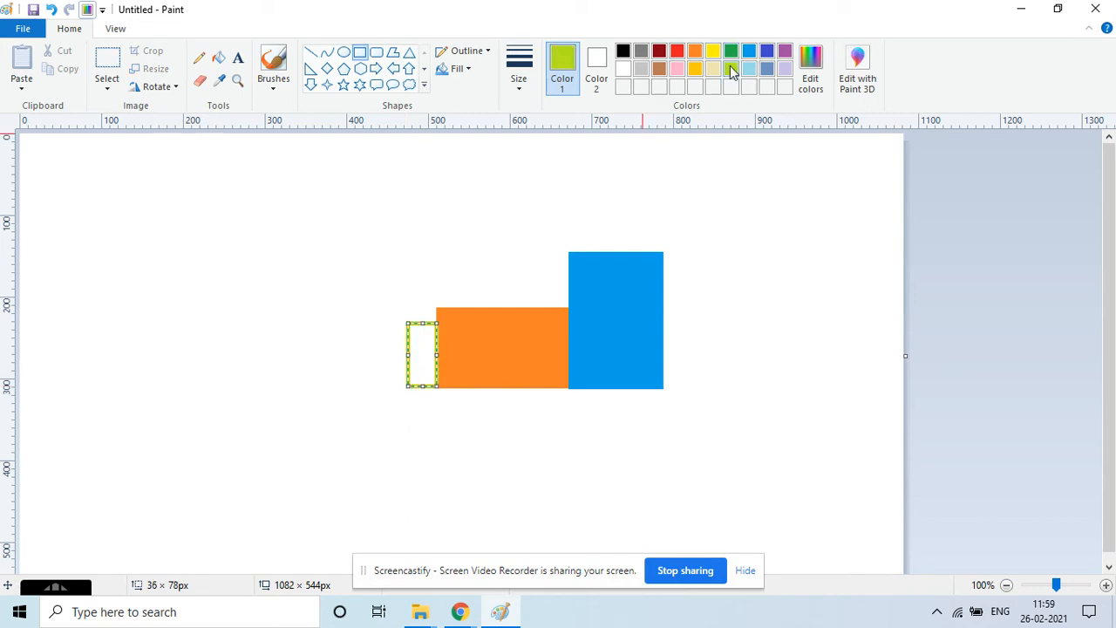
click(218, 58)
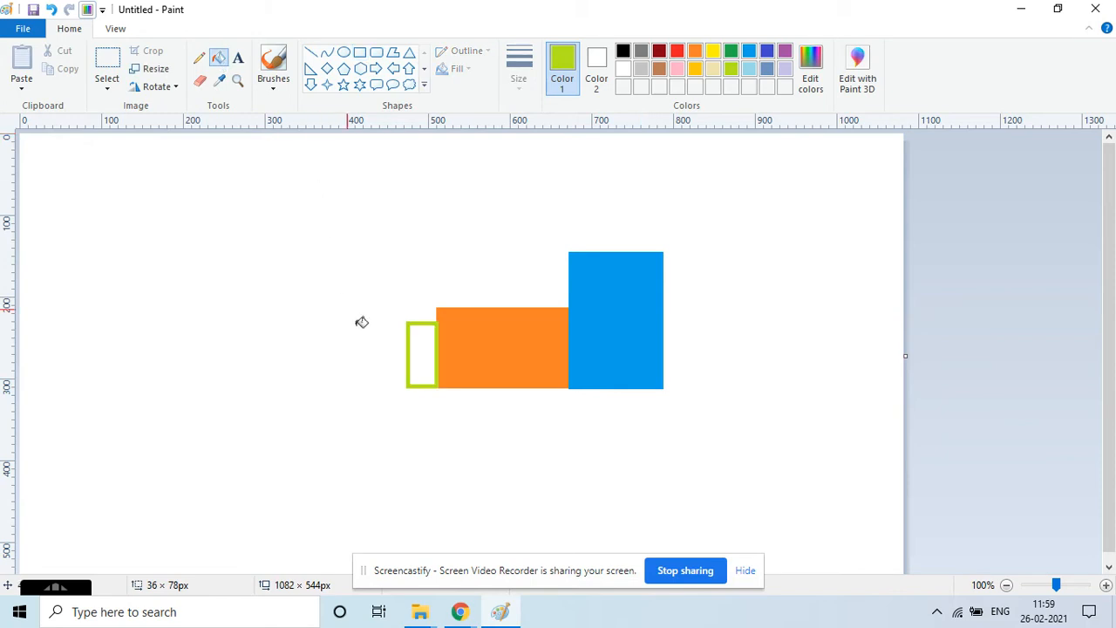
click(424, 348)
Draw a yellow rectangle about 62 x 25 px as a window inside the blue cab and fill it yellow.
click(714, 52)
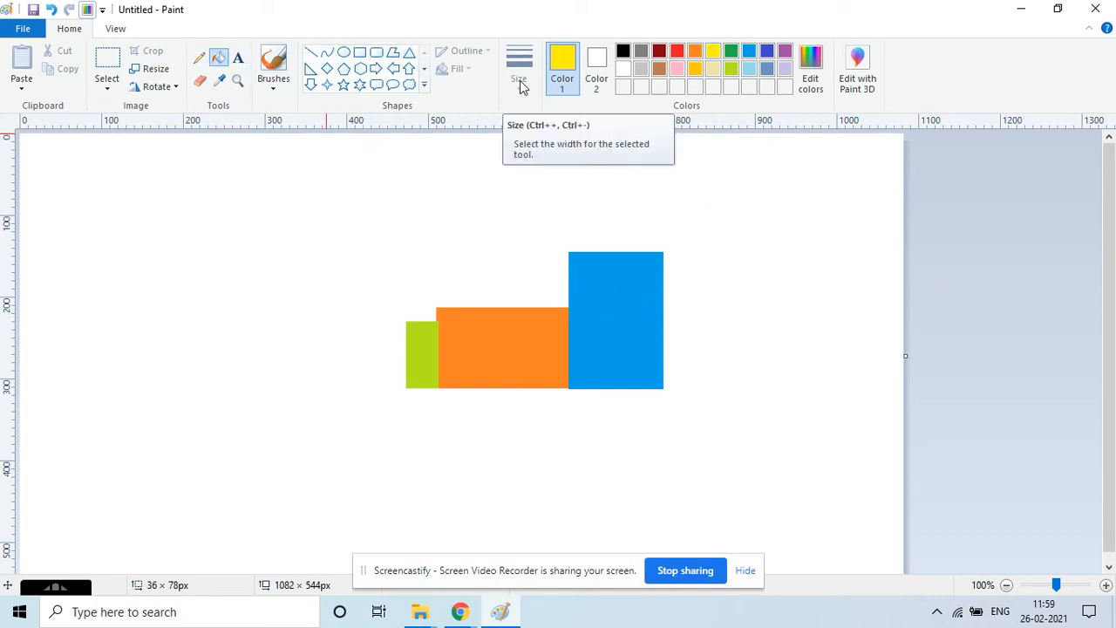
click(359, 52)
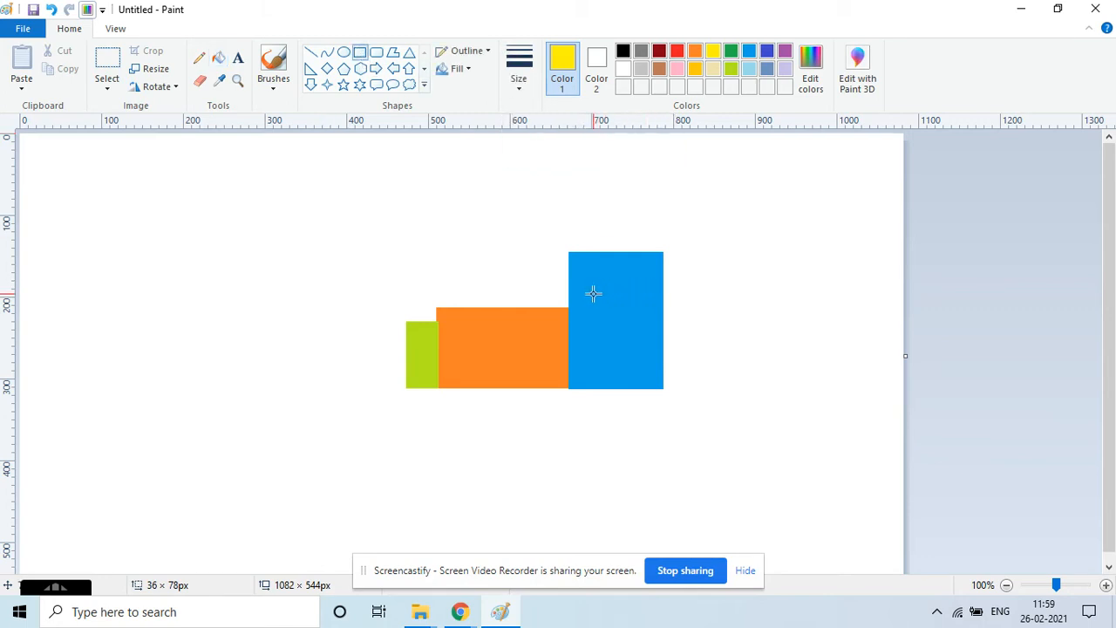
drag(593, 292, 645, 310)
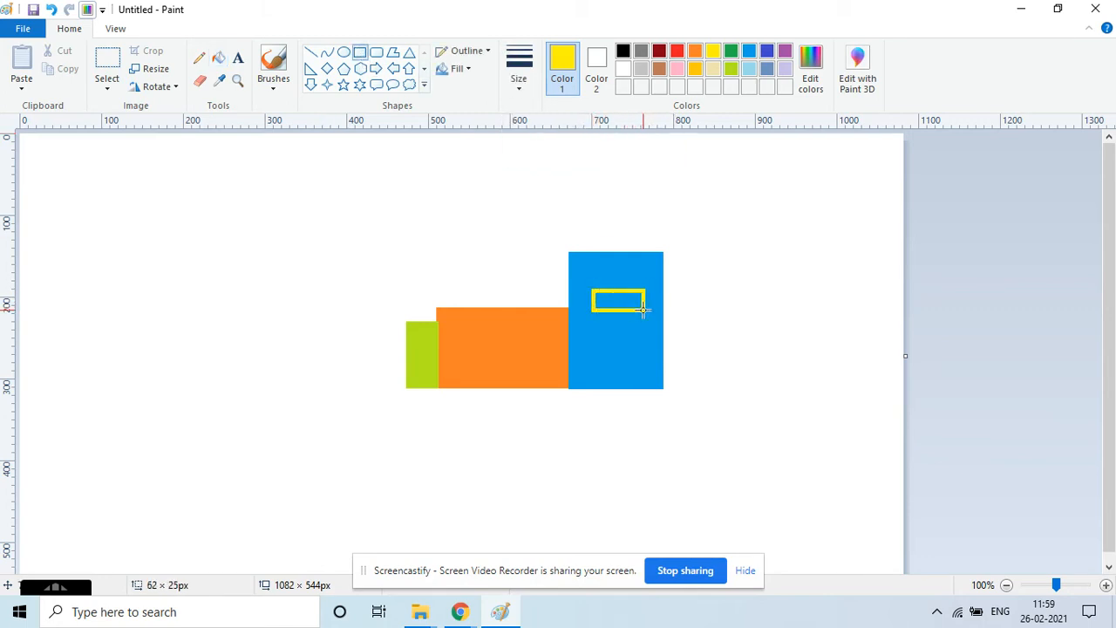
click(218, 58)
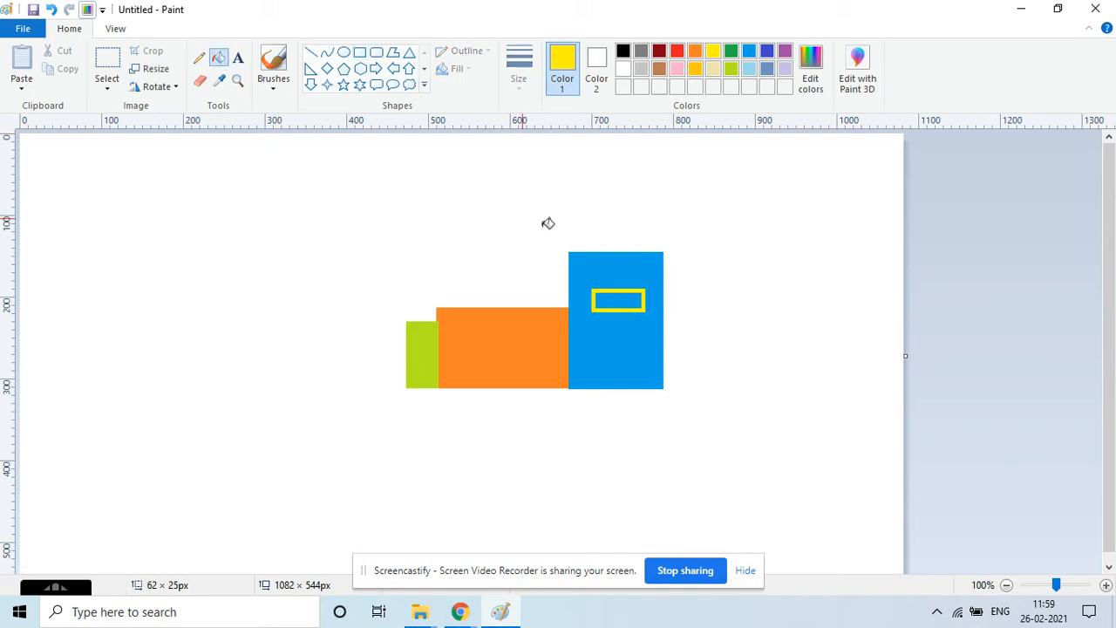
click(629, 299)
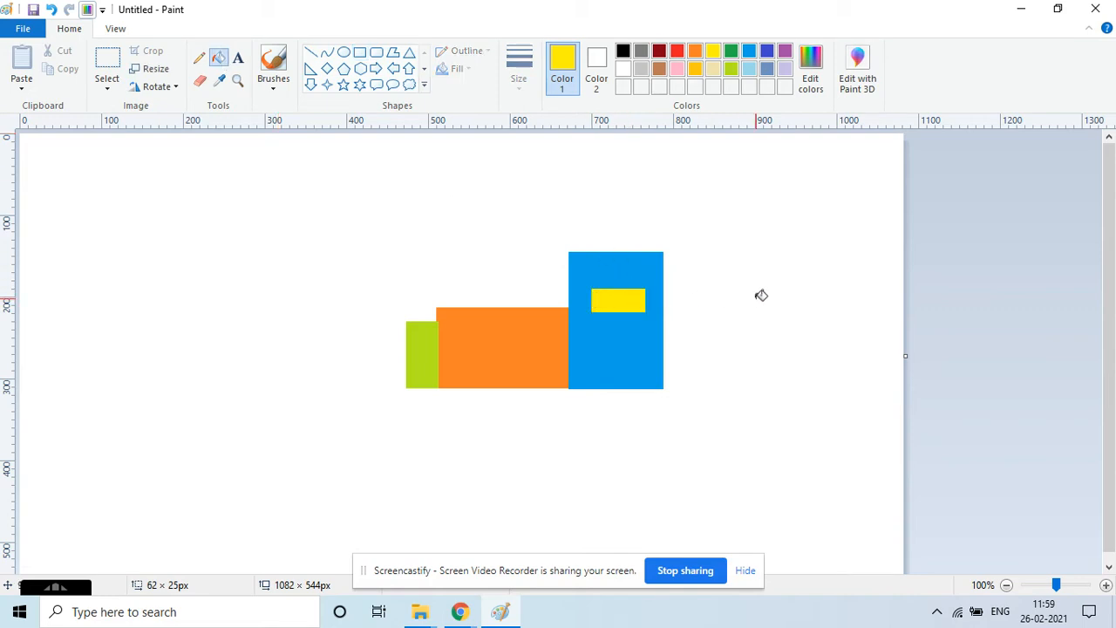
Draw a red chimney rectangle about 17 x 101 px on top of the orange body and fill it red.
click(359, 52)
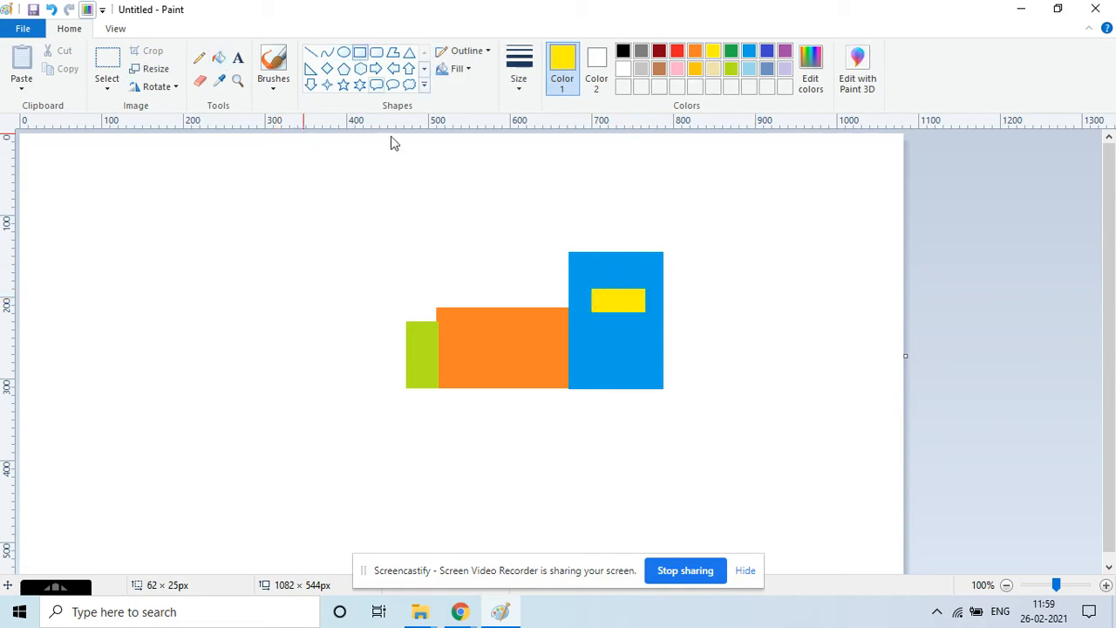
click(677, 52)
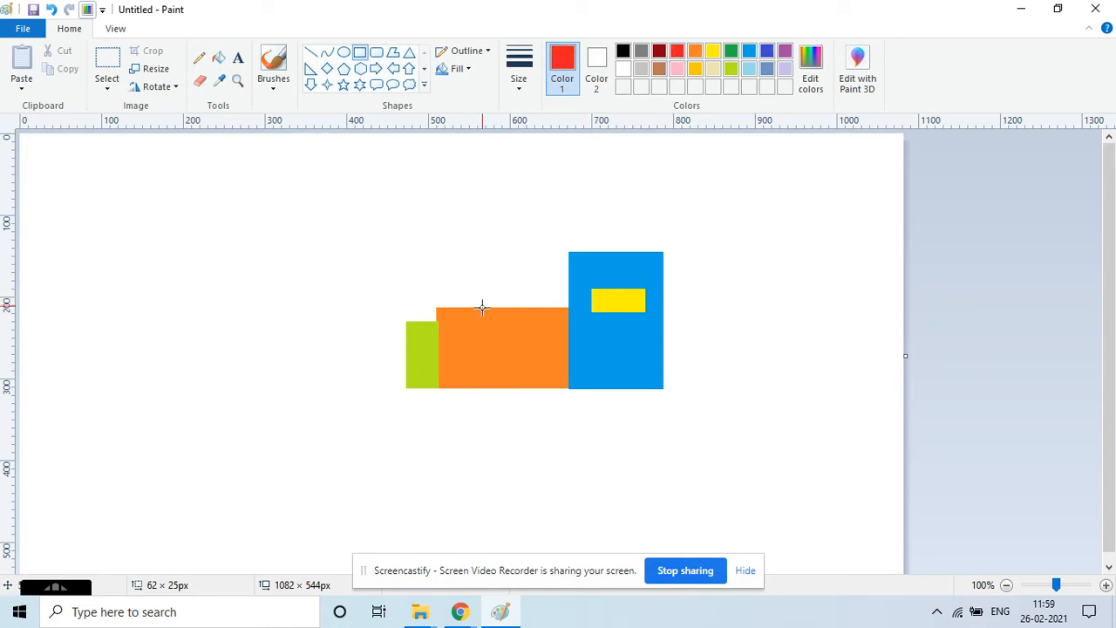
drag(483, 309, 495, 226)
click(218, 58)
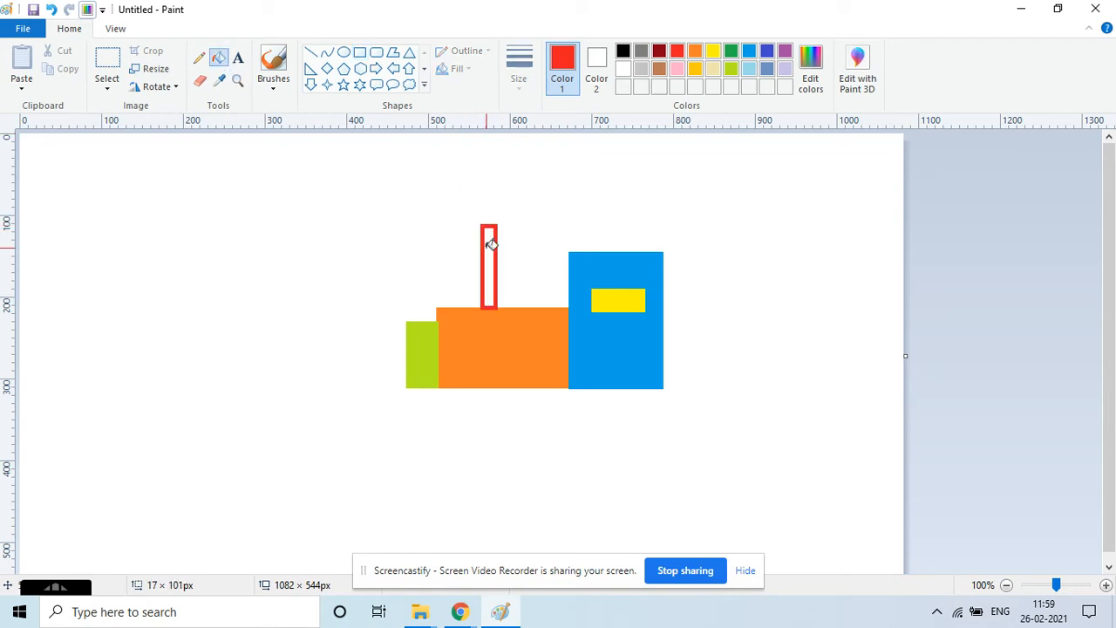
click(492, 246)
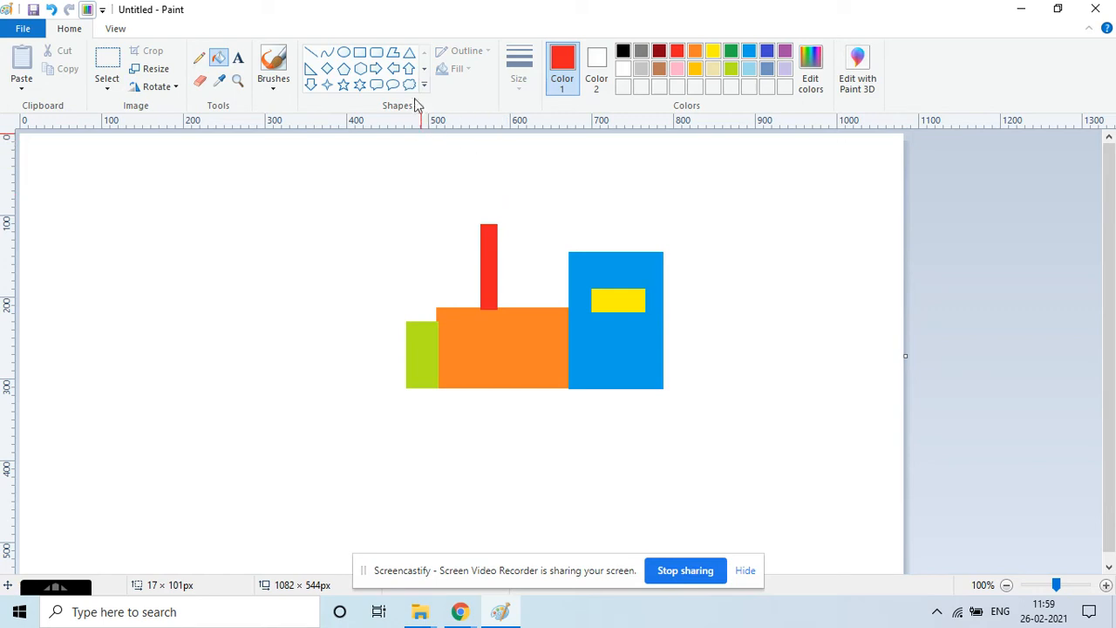
Draw a green triangle about 46 x 41 px on top of the chimney and fill it green.
click(409, 54)
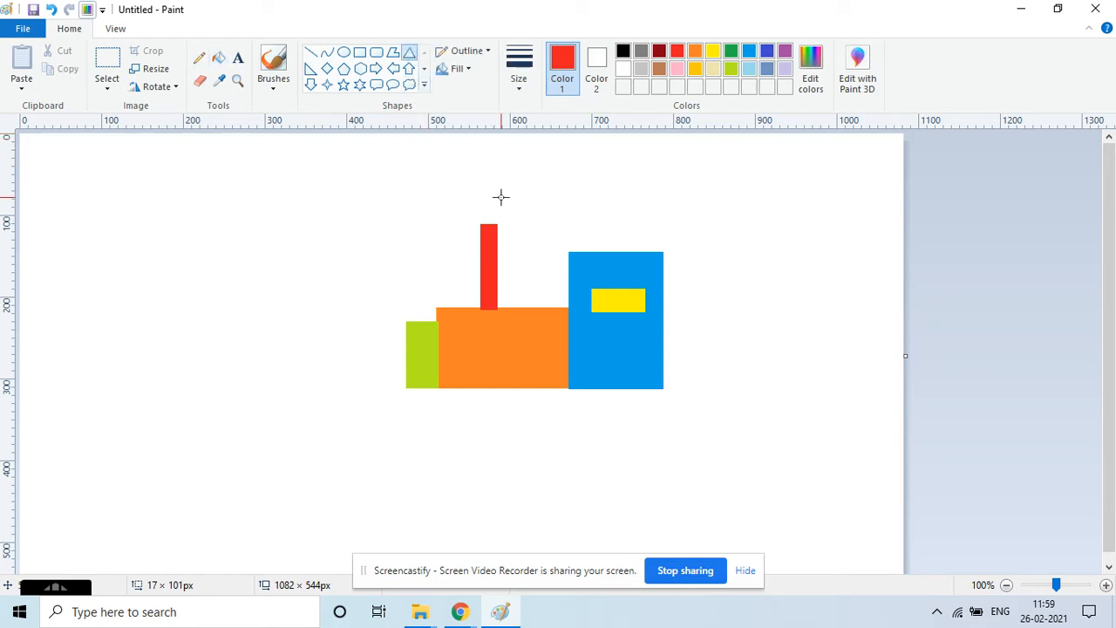
click(732, 52)
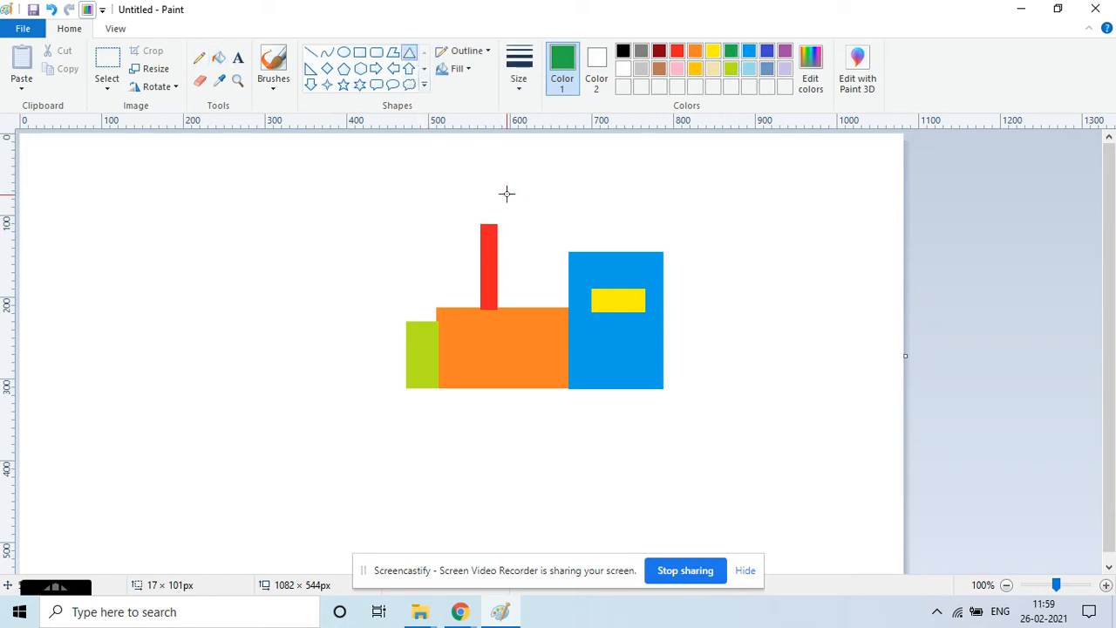
drag(507, 188, 468, 225)
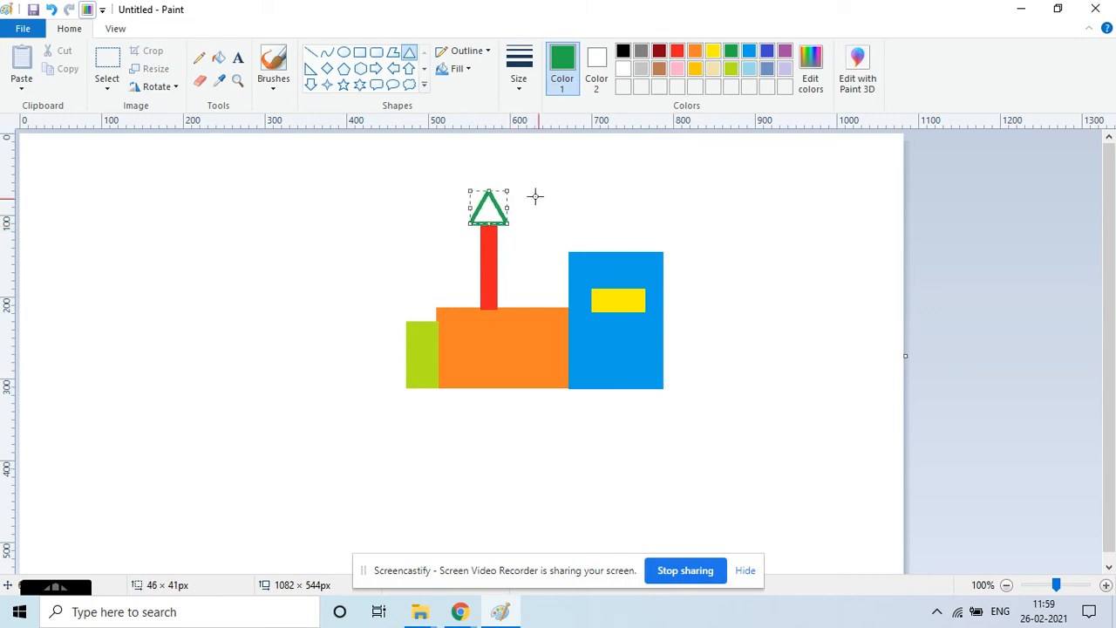
click(219, 58)
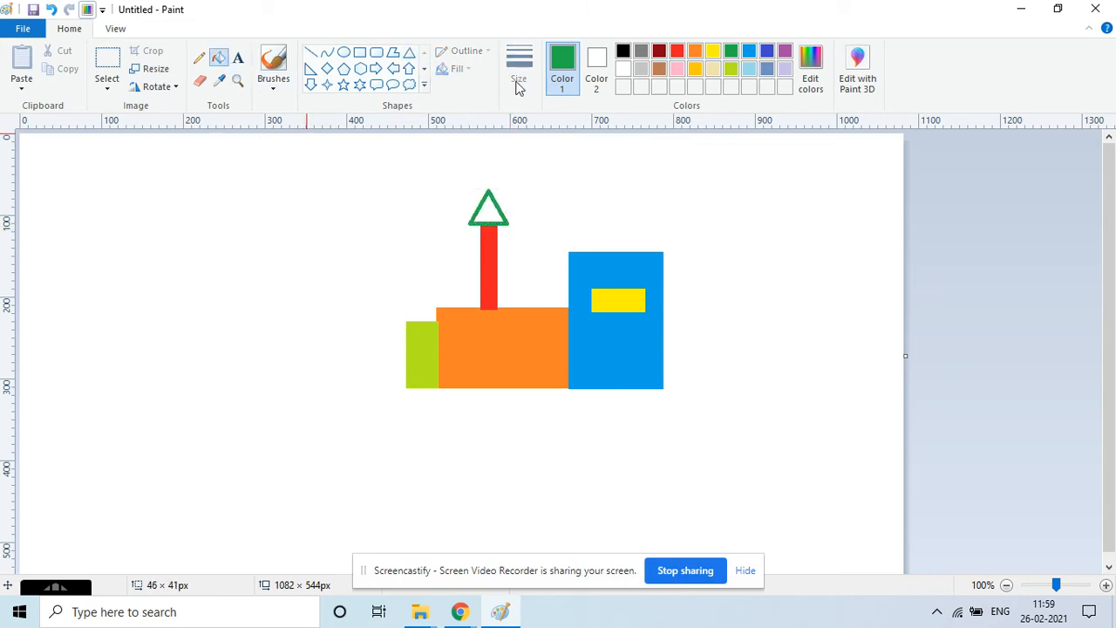
click(492, 210)
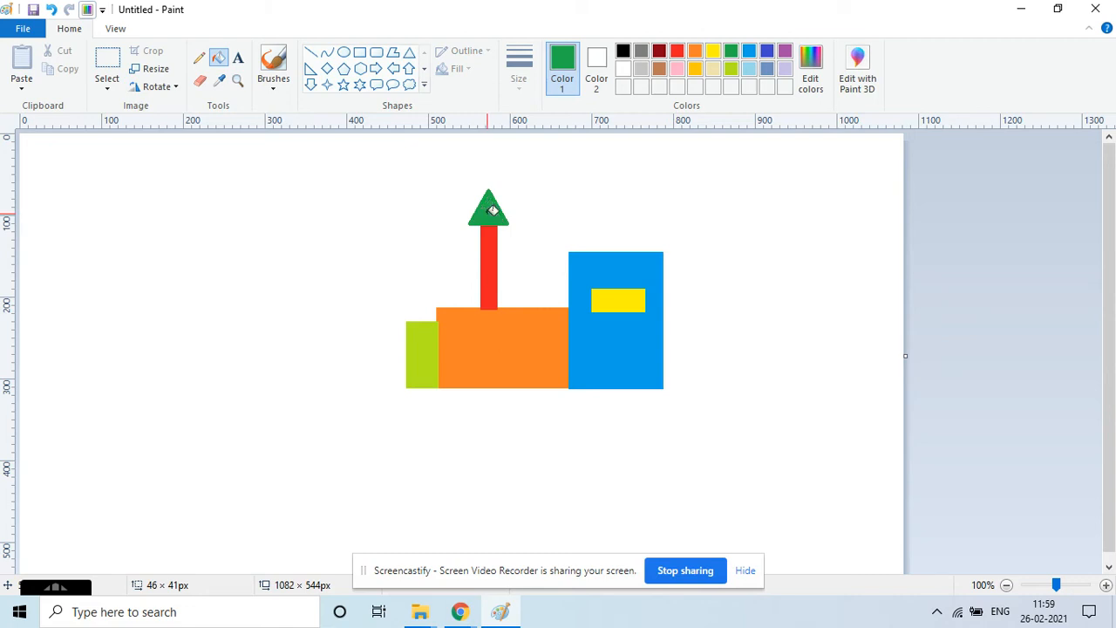
Draw red circle wheels under the train: two small ones and a larger one with an inner circle.
click(345, 54)
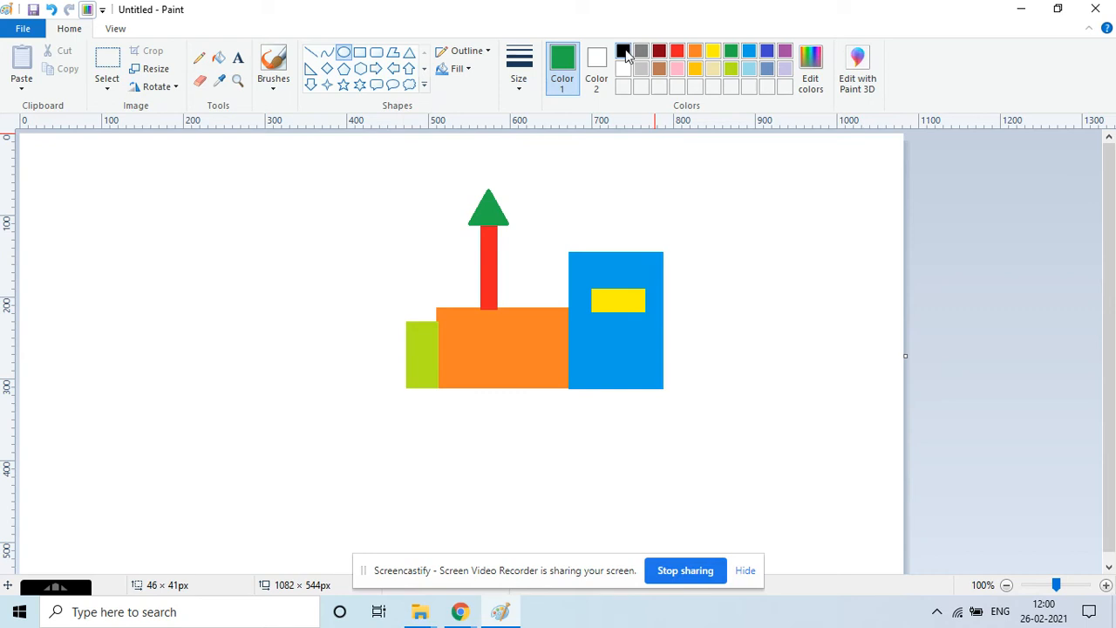
click(677, 52)
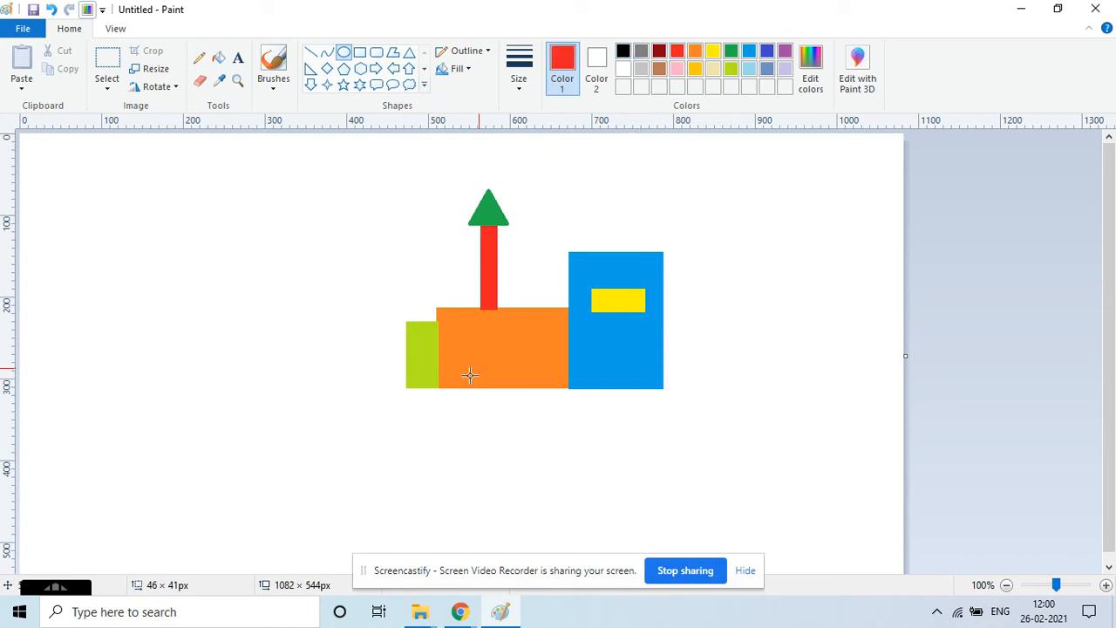
mouse_move(451, 393)
mouse_down()
mouse_move(485, 427)
mouse_move(431, 402)
mouse_move(445, 416)
mouse_move(479, 392)
mouse_move(512, 420)
mouse_up()
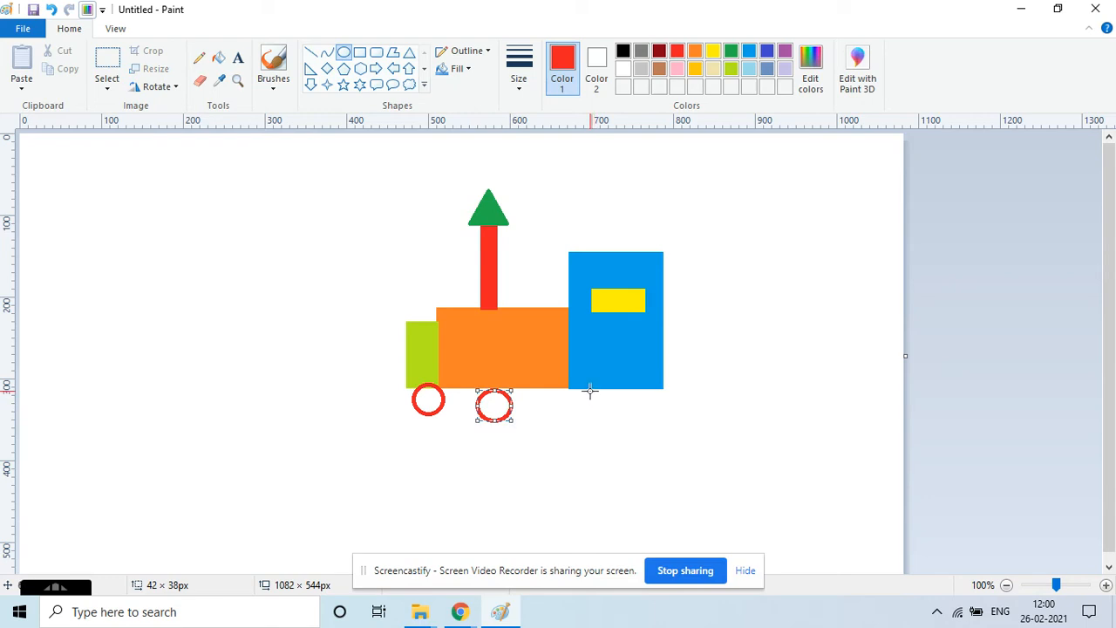
mouse_move(587, 389)
mouse_down()
mouse_move(636, 441)
mouse_move(600, 403)
mouse_up()
click(661, 416)
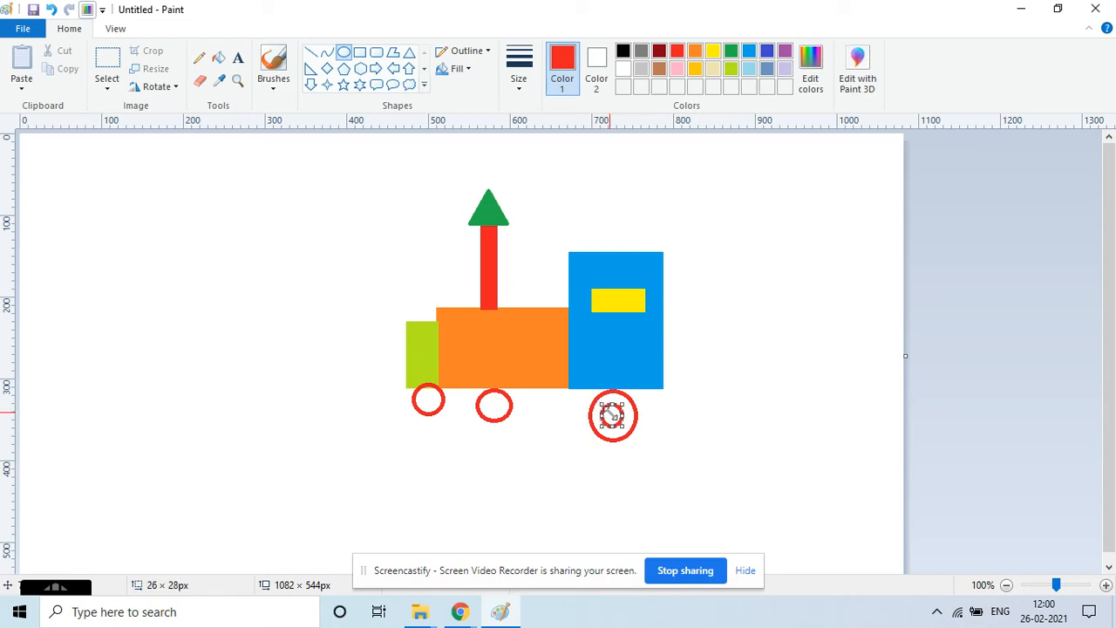
click(675, 409)
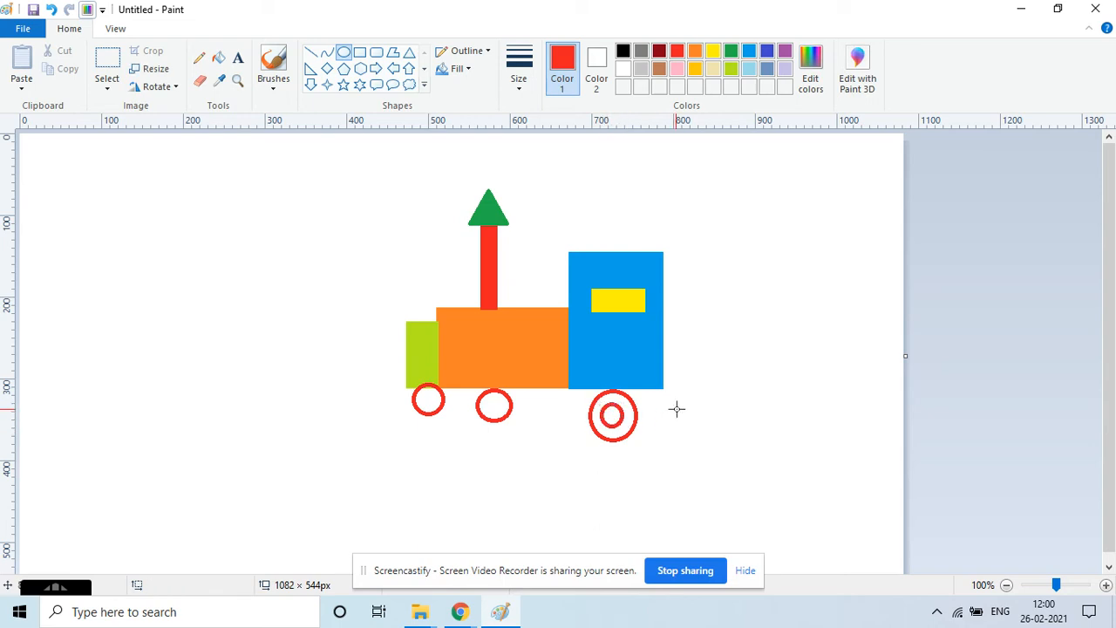
Fill the wheels and the large wheel's outer ring red, and the large wheel's centre yellow.
click(218, 58)
click(429, 398)
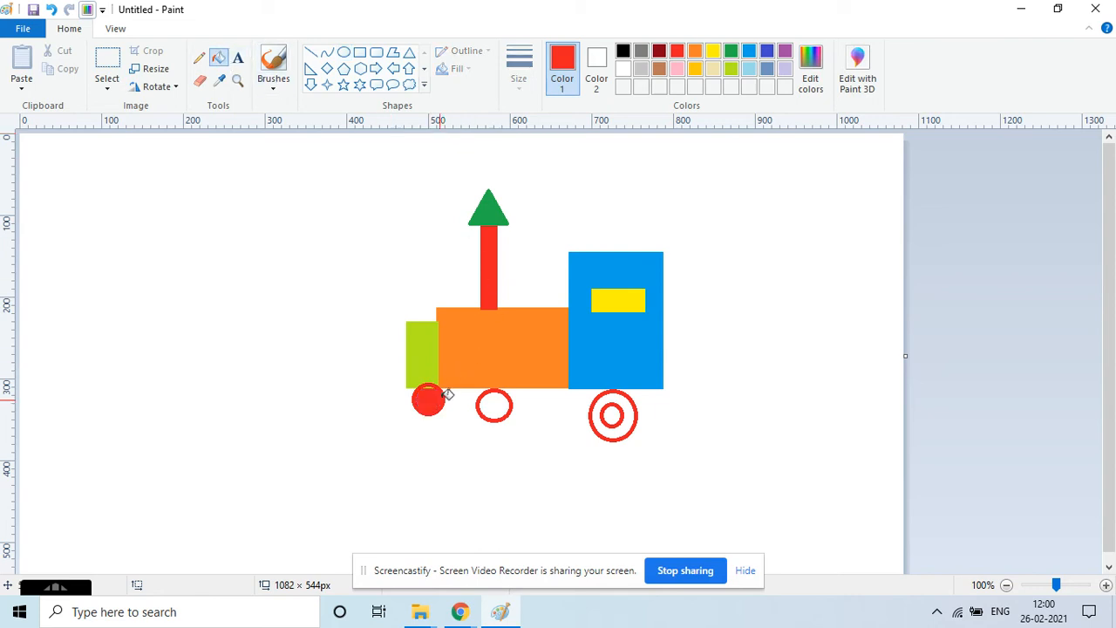
click(494, 404)
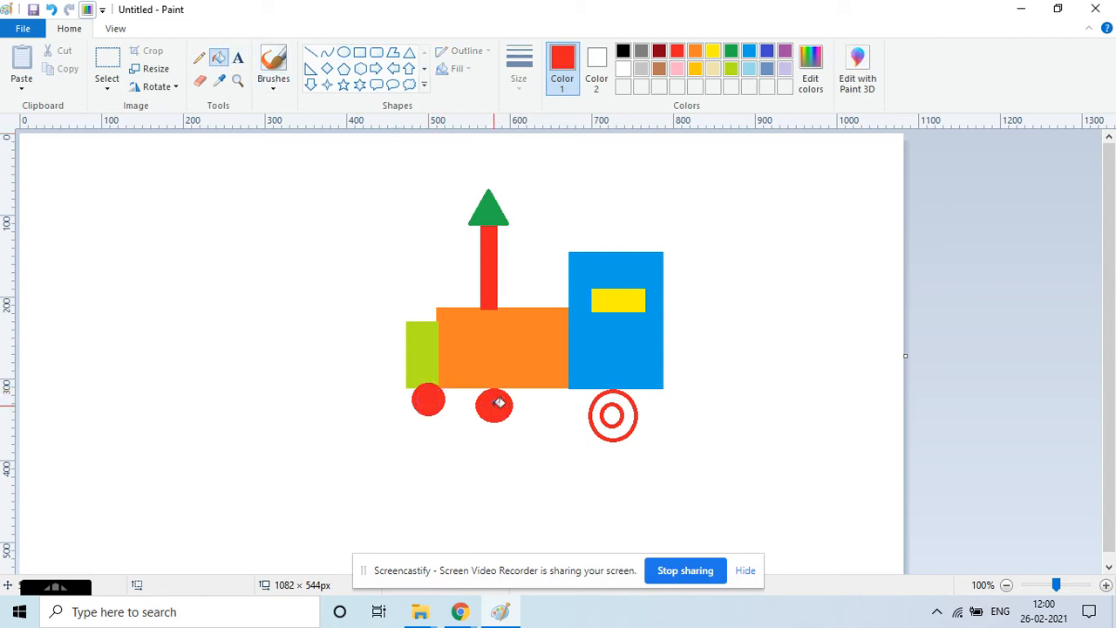
click(613, 401)
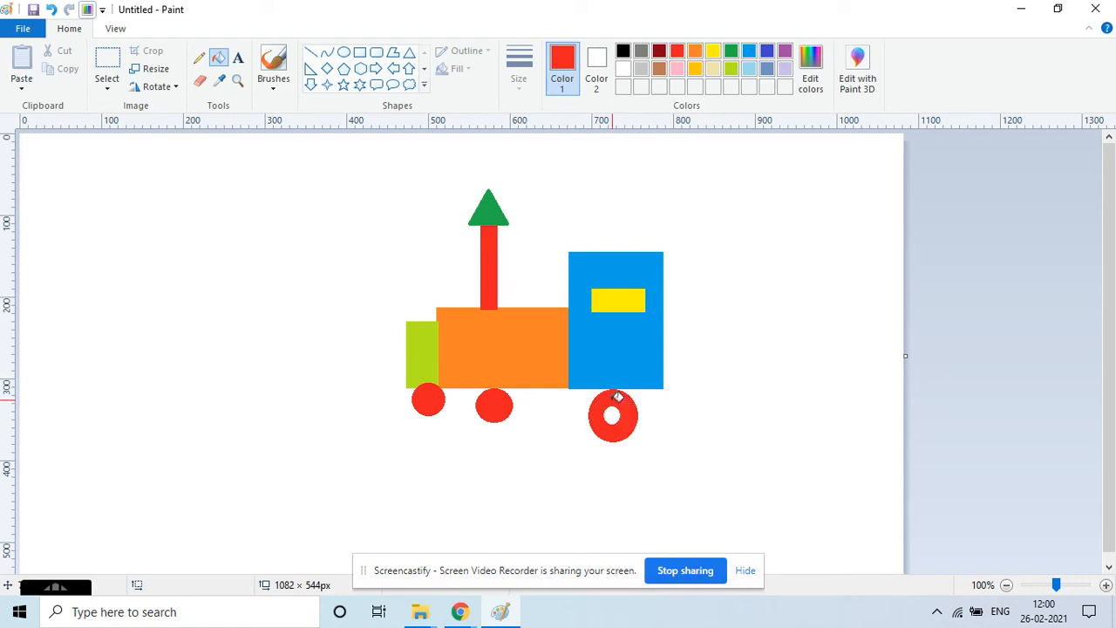
click(712, 50)
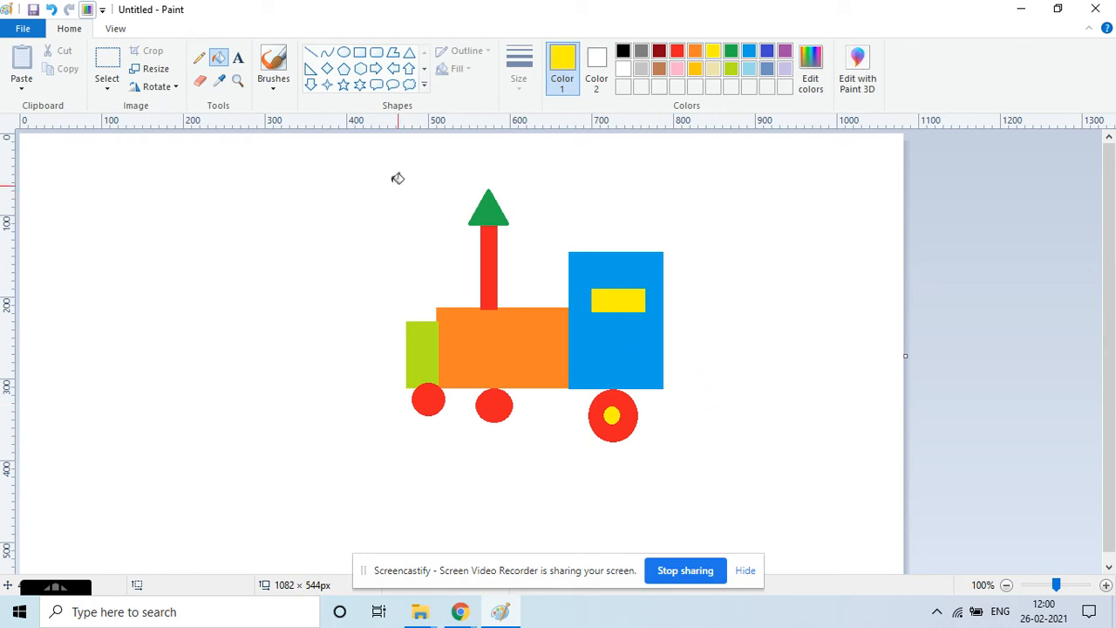
Draw a blue rectangle bar about 263 x 10 px across the wheels and fill it blue.
click(360, 52)
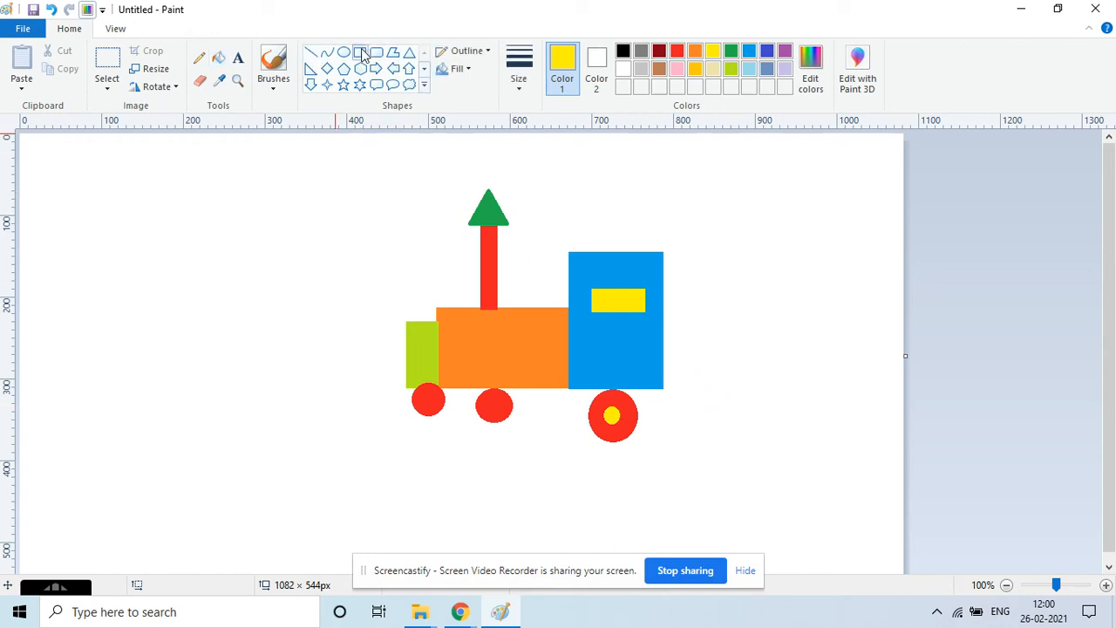
click(766, 52)
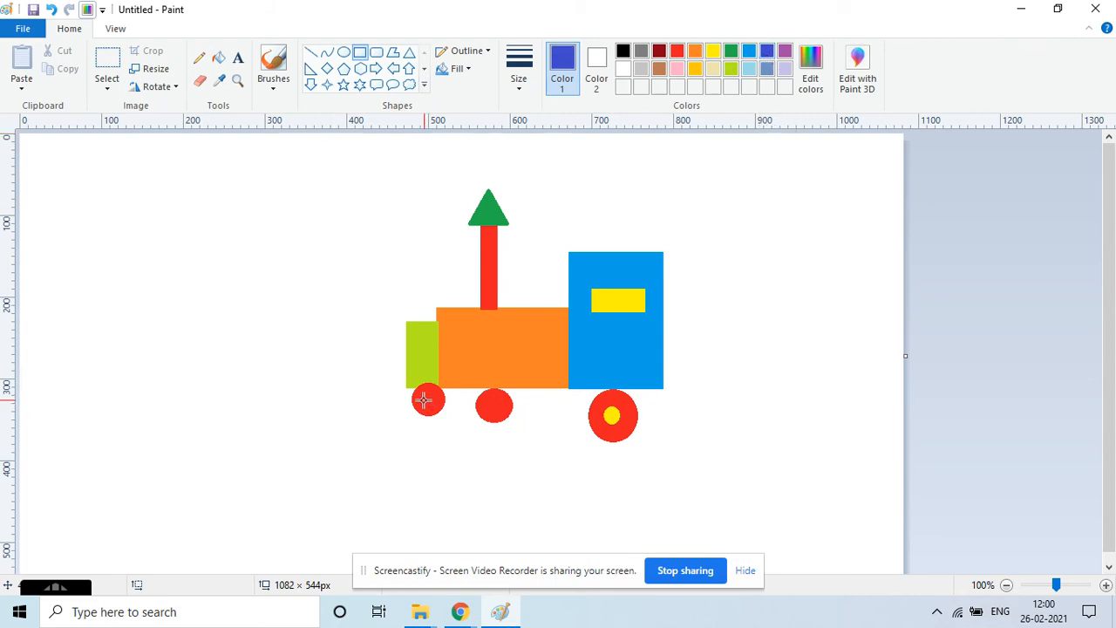
drag(421, 399, 636, 406)
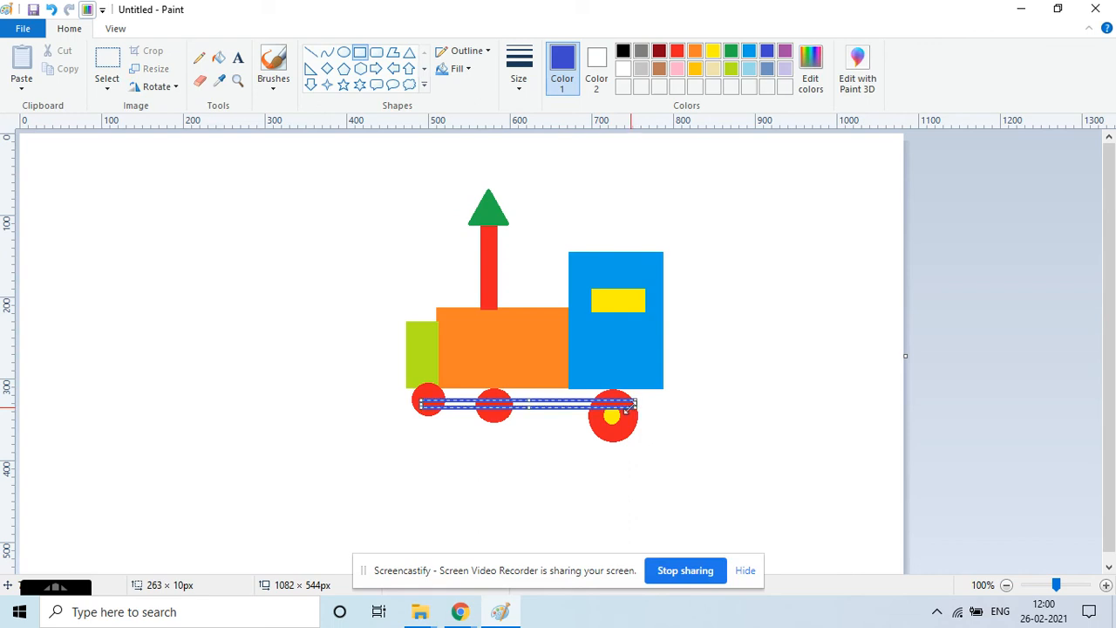
click(218, 58)
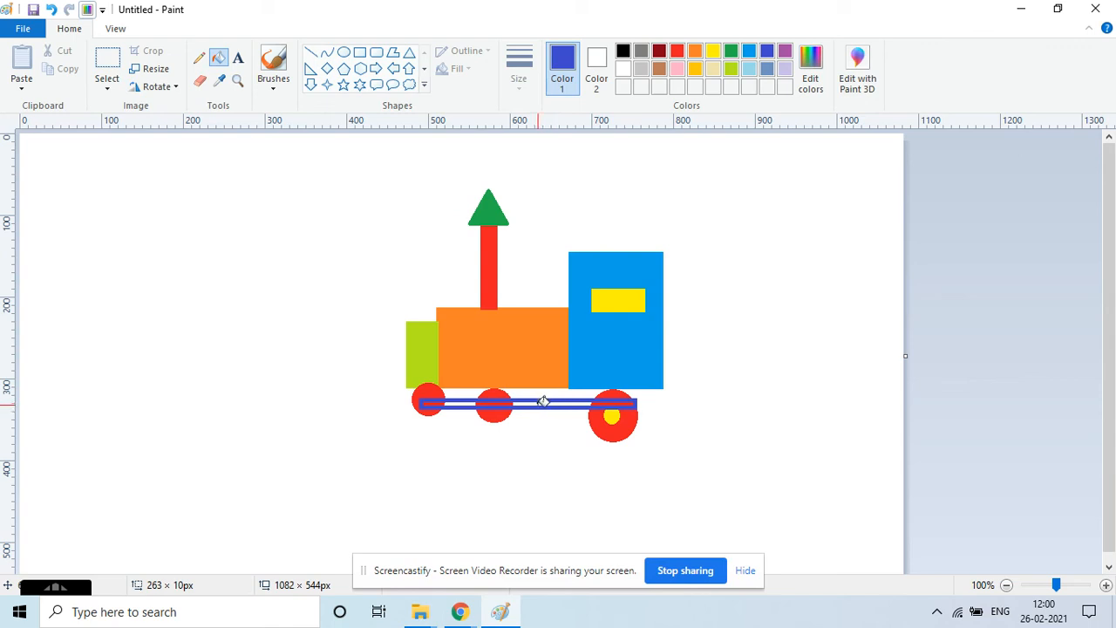
click(543, 401)
click(497, 402)
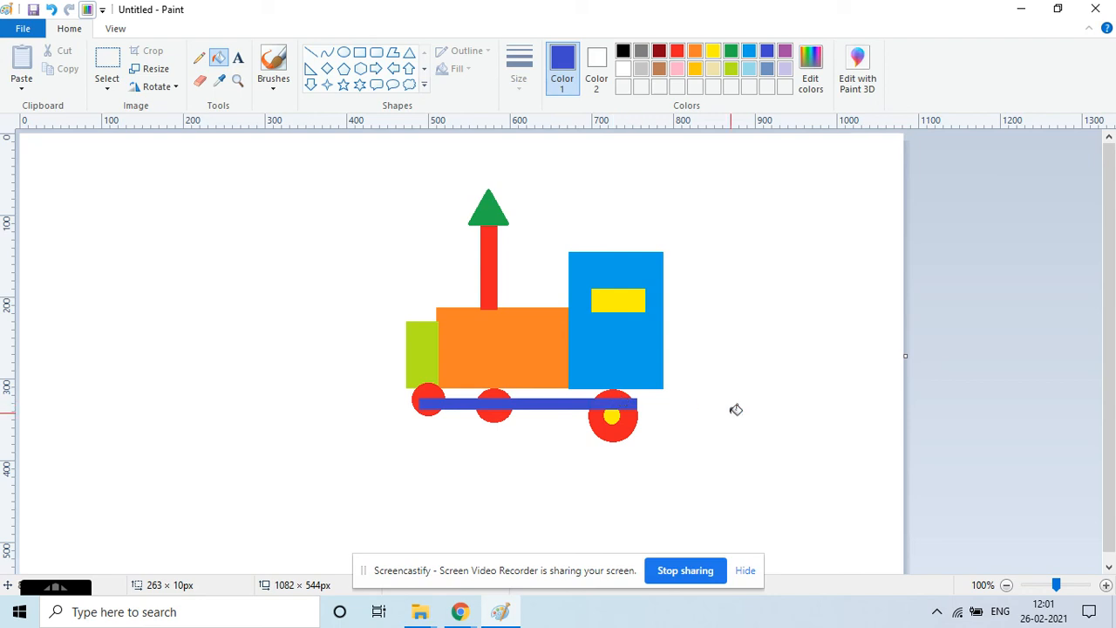
Add the text "ENGINE" in blue Arial Black 12 above the train.
click(237, 57)
click(553, 188)
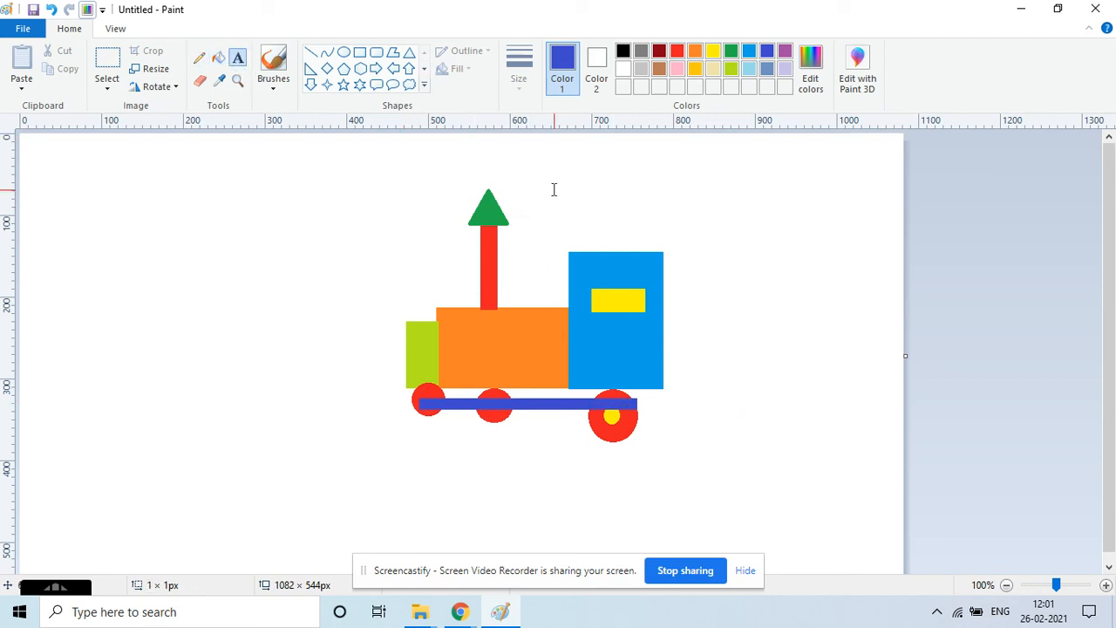
text(e)
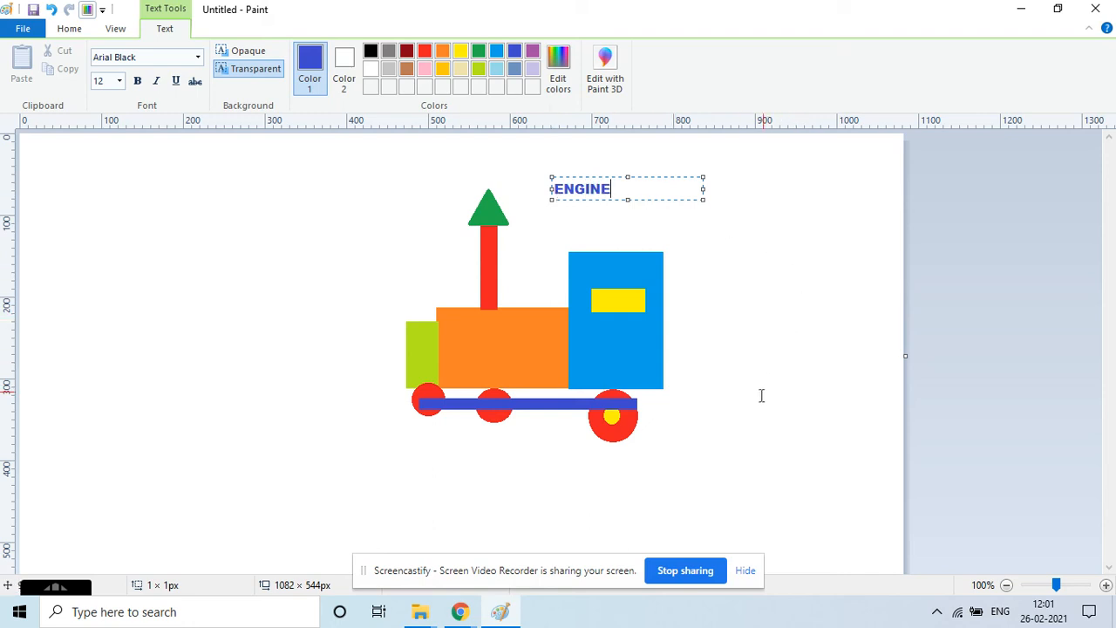
click(669, 494)
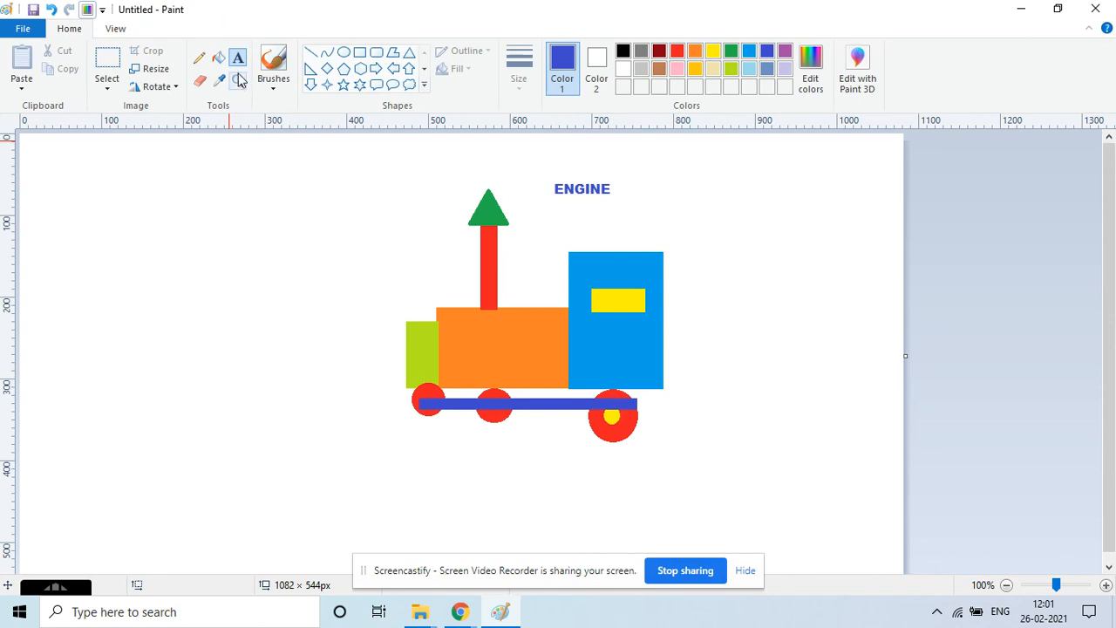
Add the text "LIKE & SUBSCRIBE" in blue below the train.
click(486, 494)
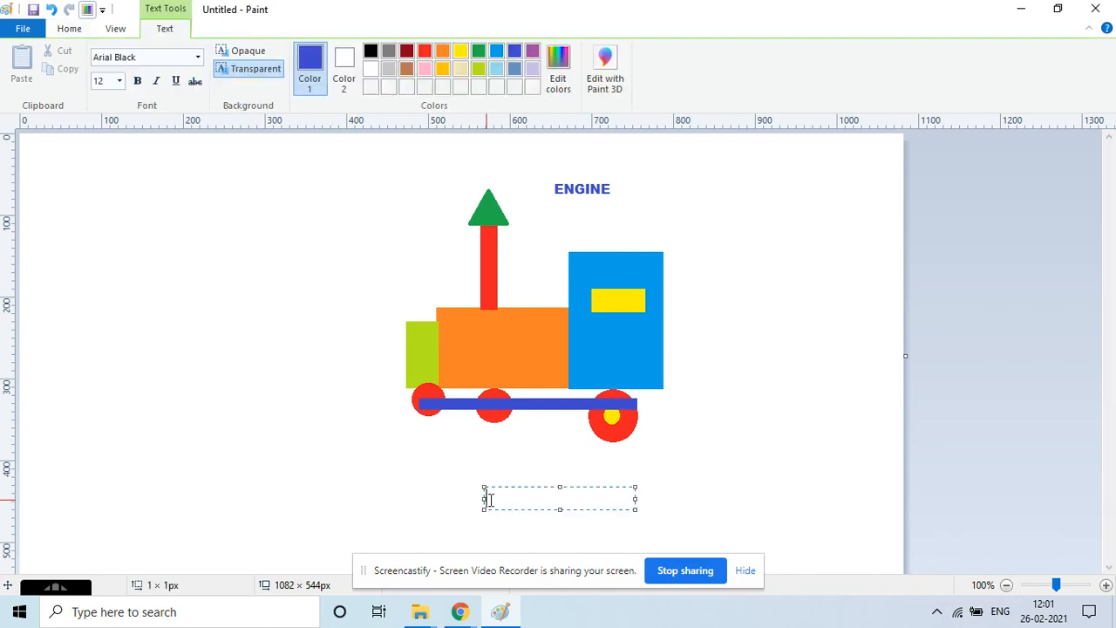
text(LIKE & SUBSCRIBE)
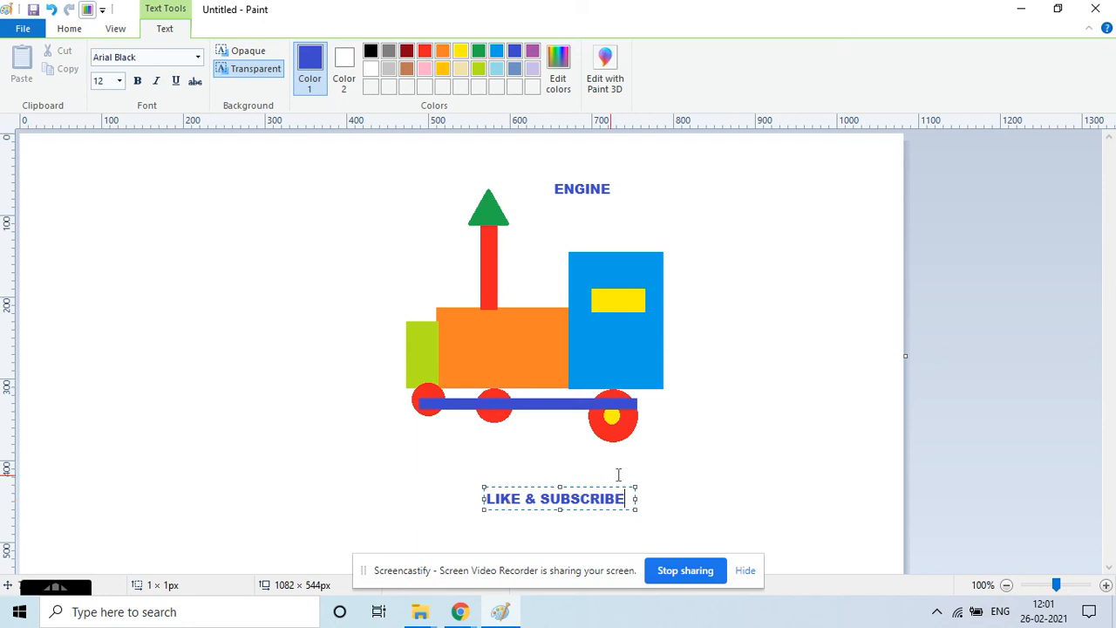
click(756, 490)
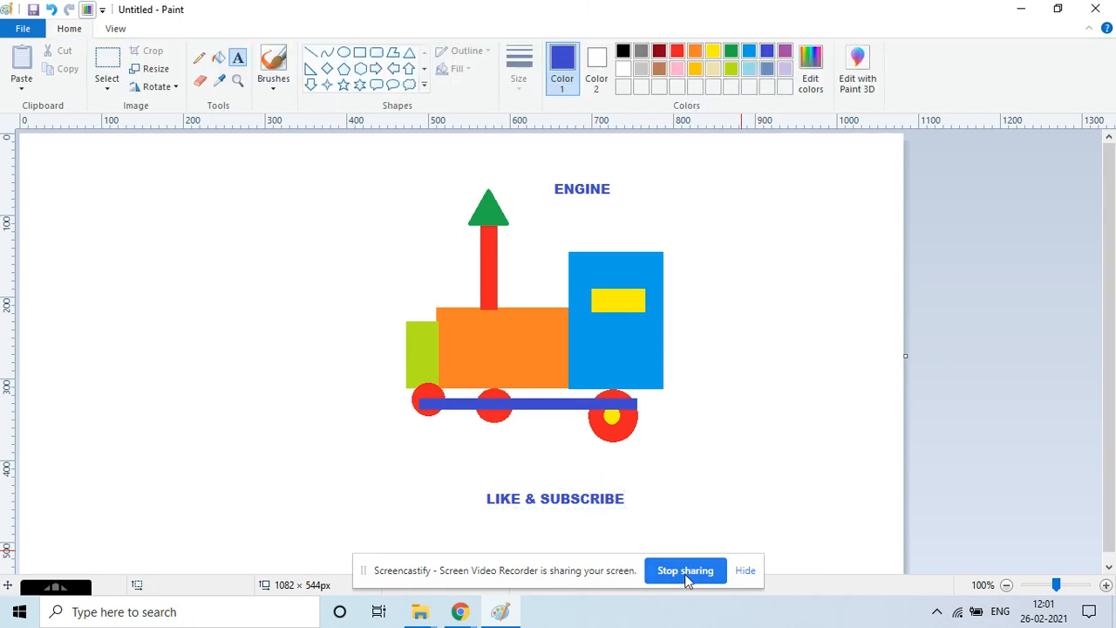